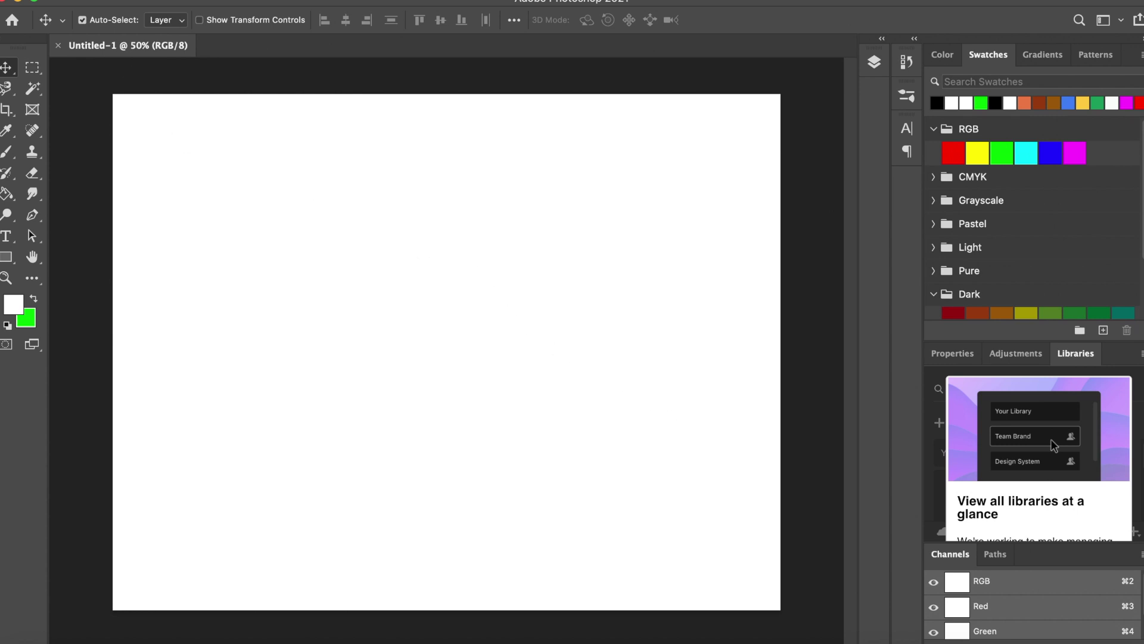
# Paste the copied portrait photo into the blank document.
pyautogui.click(149, 0)
pyautogui.click(166, 124)
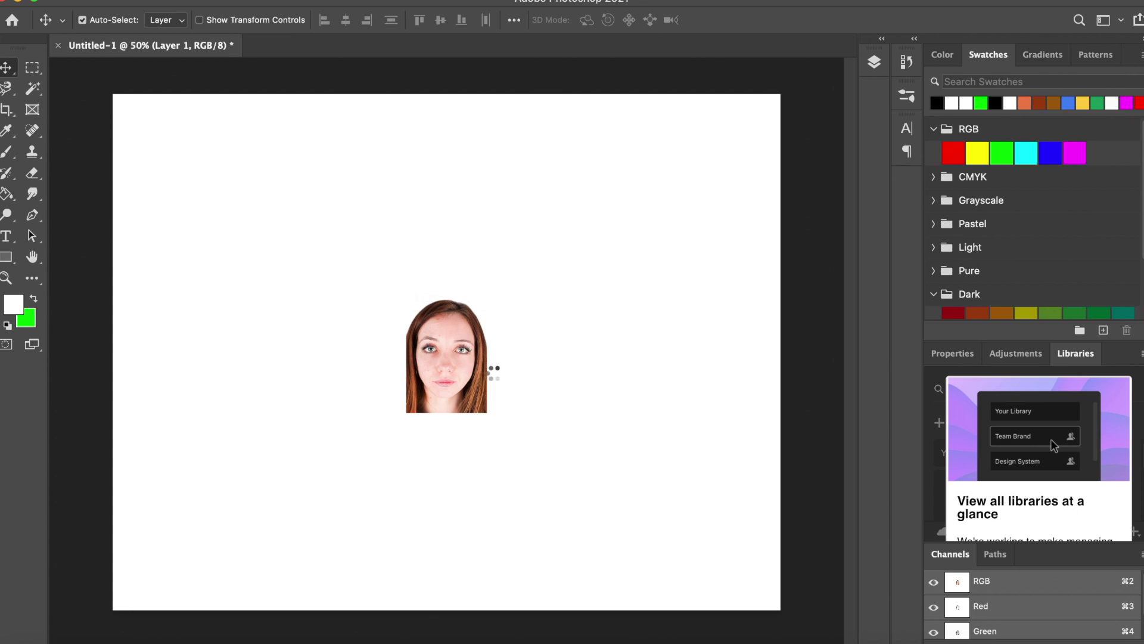
# Scale the portrait up proportionally with Free Transform so it fills the full height of the canvas.
pyautogui.press('super+t')
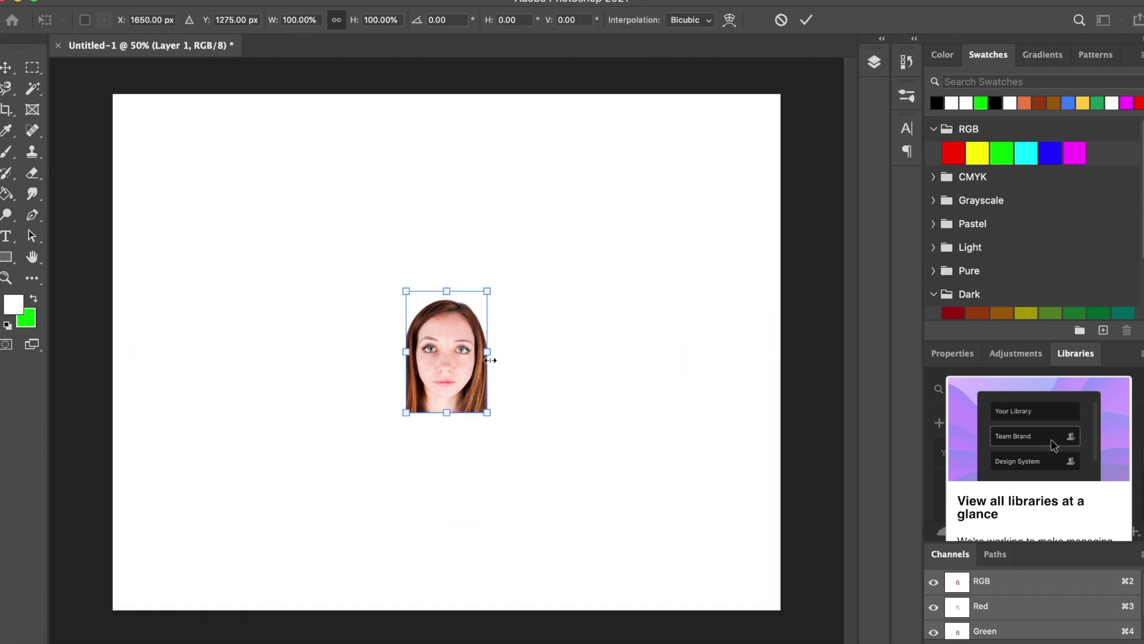
pyautogui.moveTo(490, 285); pyautogui.dragTo(655, 176)
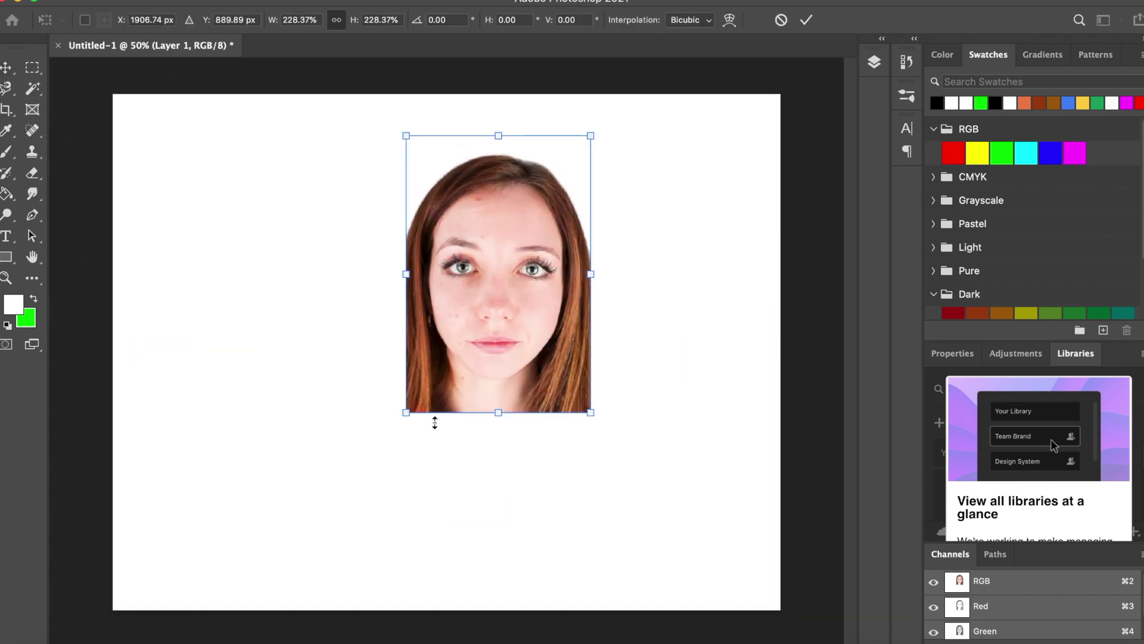
pyautogui.moveTo(339, 458); pyautogui.dragTo(185, 551)
pyautogui.moveTo(592, 134); pyautogui.dragTo(630, 100)
pyautogui.press('Return')
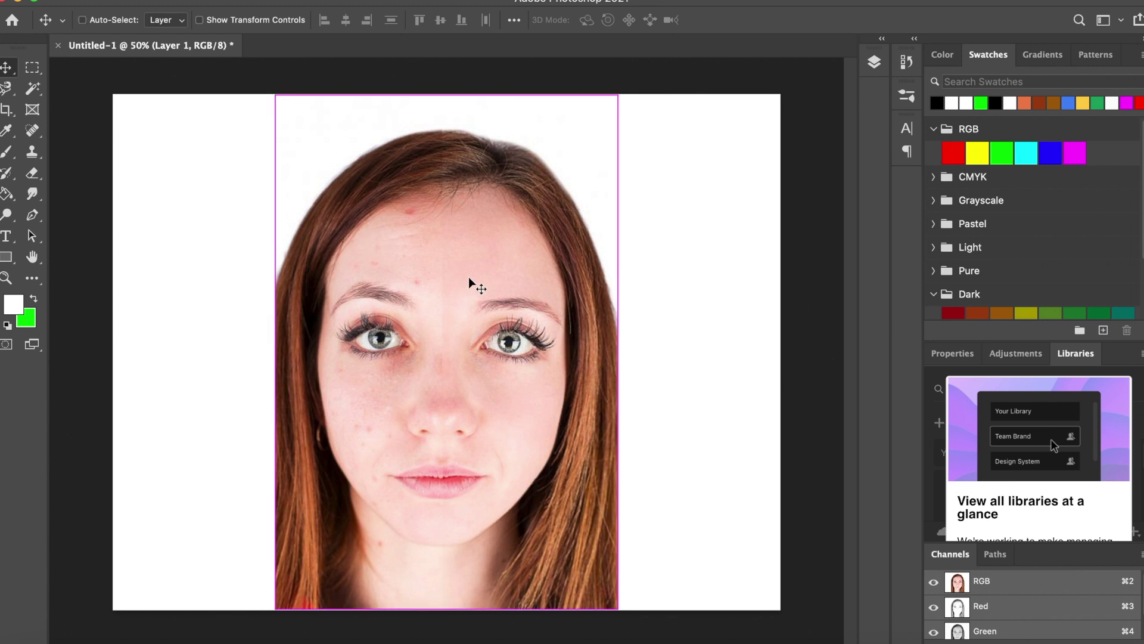
# Remove the small blemishes on the forehead above the eyebrow with the Spot Healing Brush at size 30.
pyautogui.press('super+equal')
pyautogui.press('super+equal')
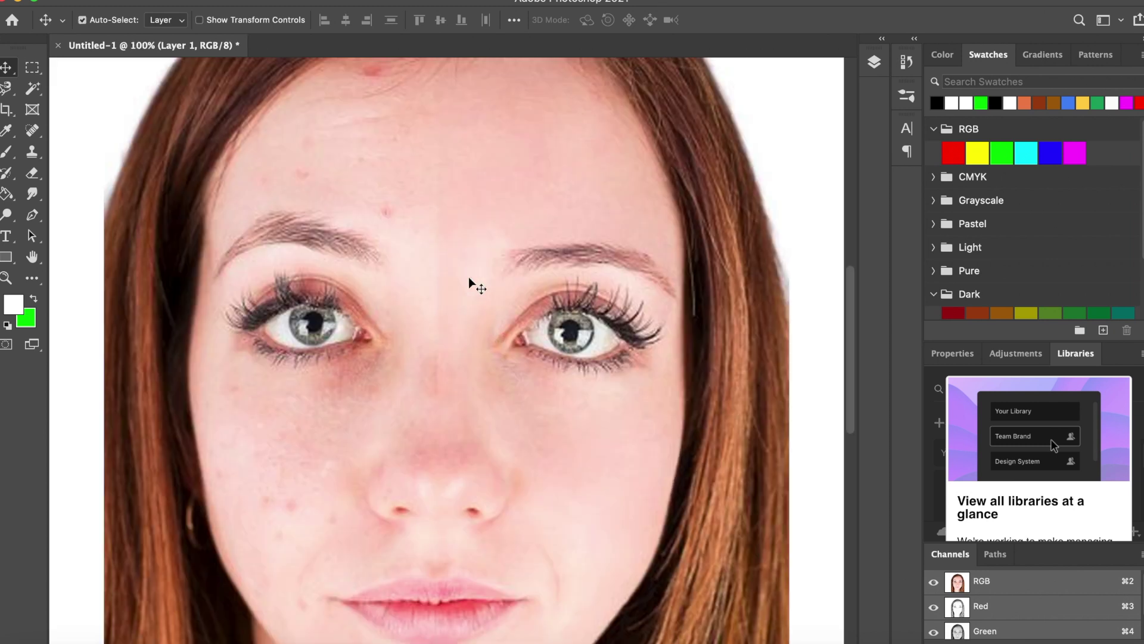
pyautogui.moveTo(417, 309); pyautogui.dragTo(419, 311)
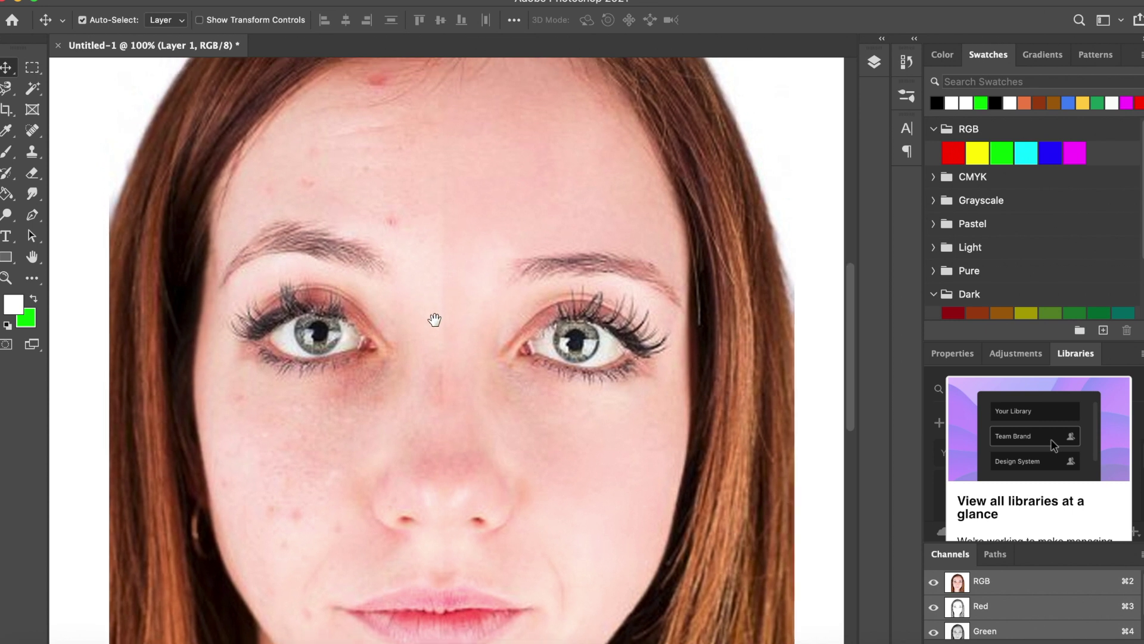
pyautogui.scroll(5, 419, 311)
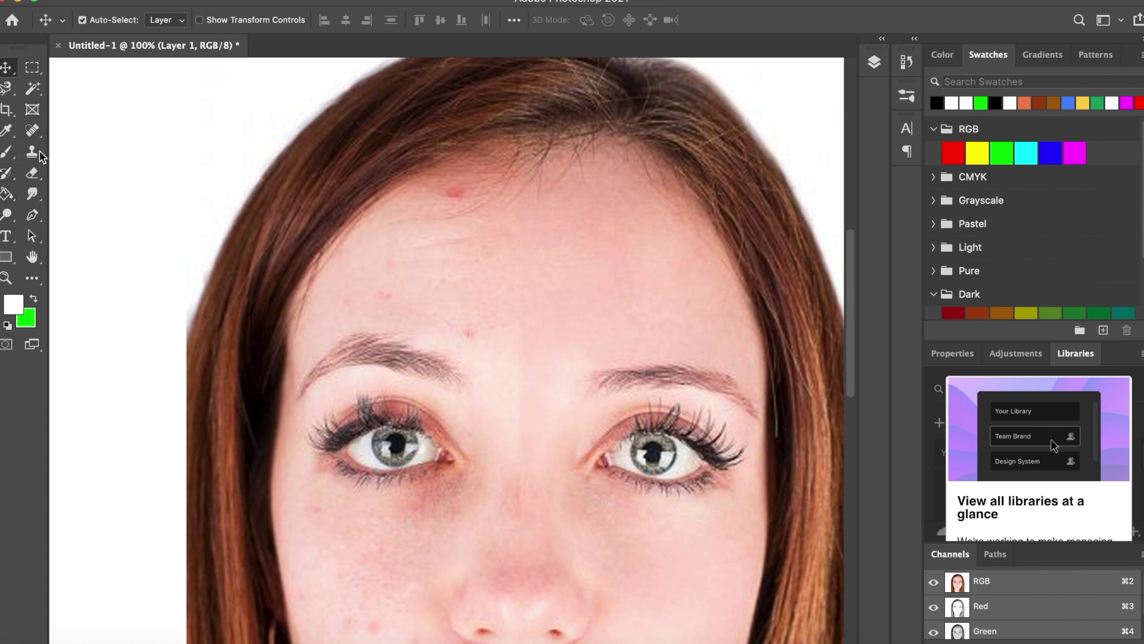
pyautogui.moveTo(34, 134); pyautogui.dragTo(34, 136)
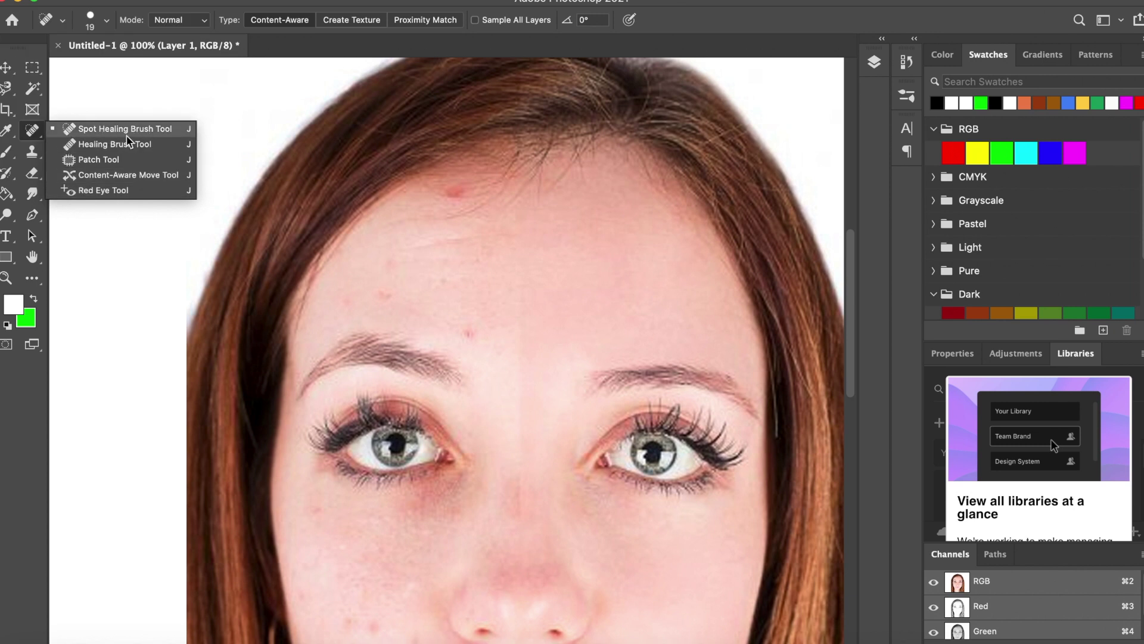
pyautogui.click(106, 134)
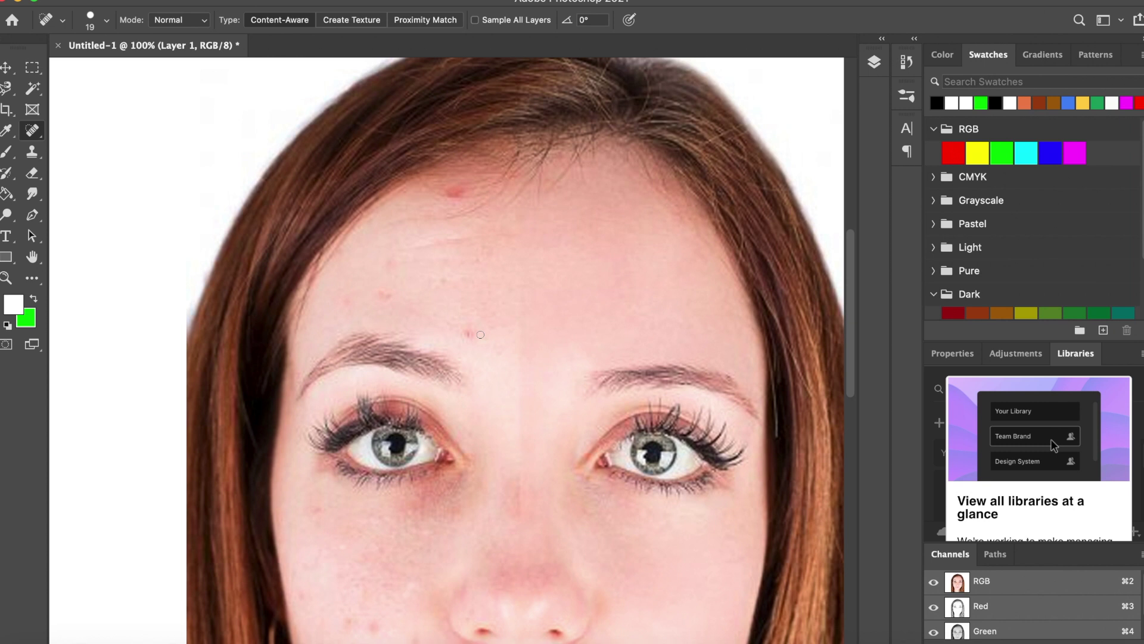
pyautogui.press(']')
pyautogui.press(']')
pyautogui.press(']')
pyautogui.click(469, 333)
pyautogui.click(345, 301)
pyautogui.click(385, 294)
pyautogui.click(398, 264)
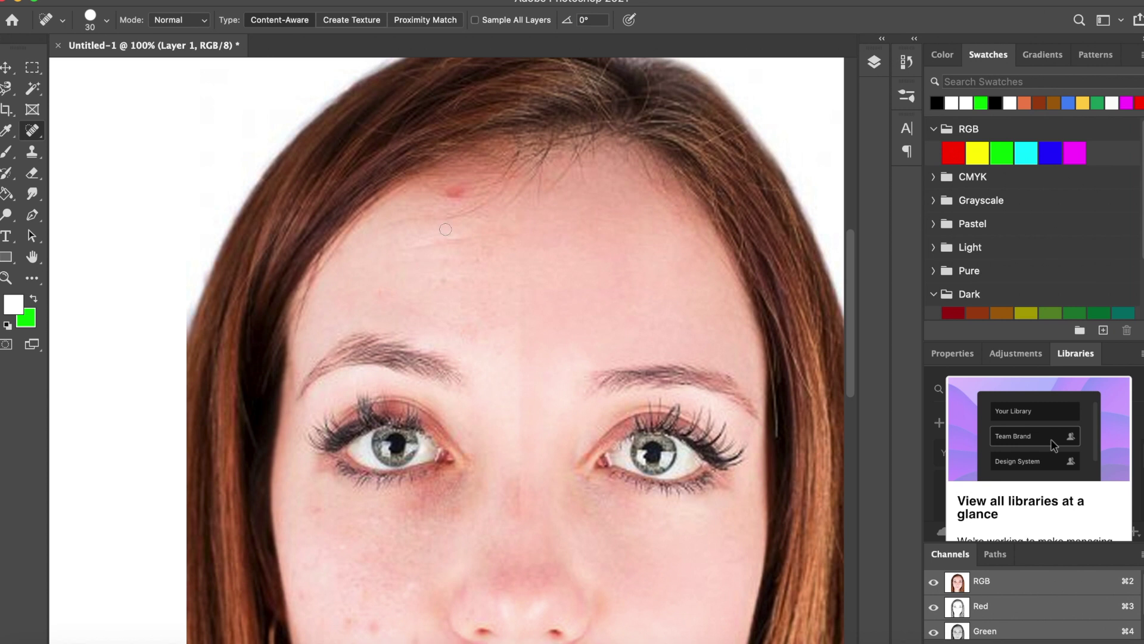
# Heal the large red spot near the hairline with the Spot Healing Brush.
pyautogui.click(451, 192)
pyautogui.click(454, 190)
pyautogui.click(461, 191)
# Heal the pair of spots on the cheek beside the nose with the Spot Healing Brush at size 40.
pyautogui.scroll(-5, 526, 409)
pyautogui.moveTo(555, 395)
pyautogui.mouseDown()
pyautogui.moveTo(541, 248)
pyautogui.moveTo(544, 270)
pyautogui.mouseUp()
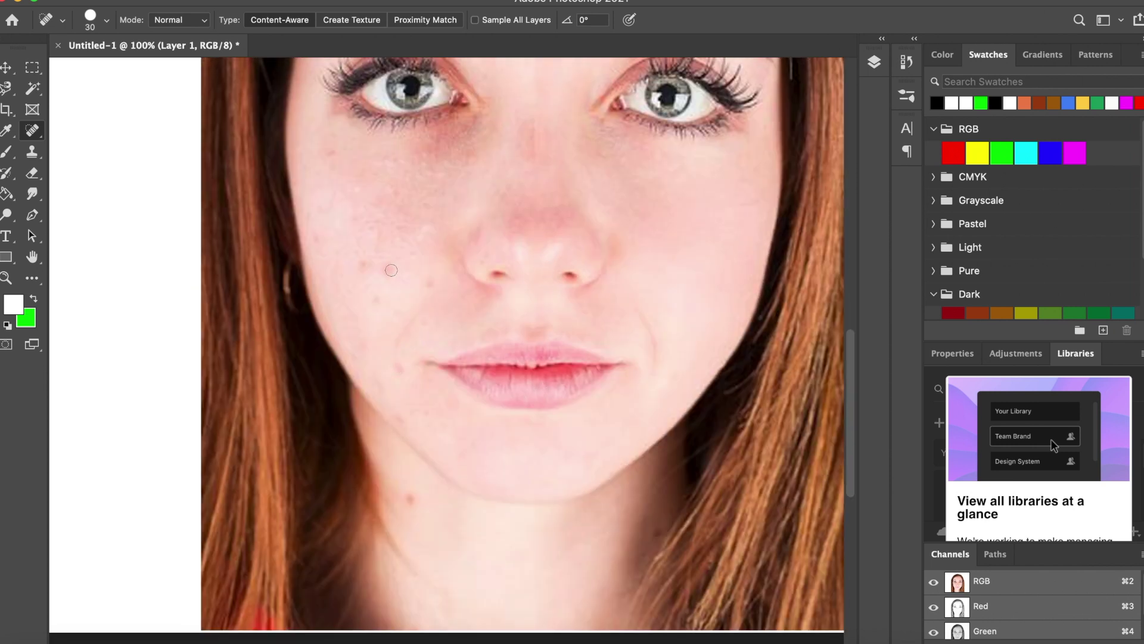
pyautogui.press(']')
pyautogui.click(389, 269)
pyautogui.click(363, 266)
# Undo the spot healing retouches and the enlargement of the portrait.
pyautogui.moveTo(621, 306); pyautogui.dragTo(504, 464)
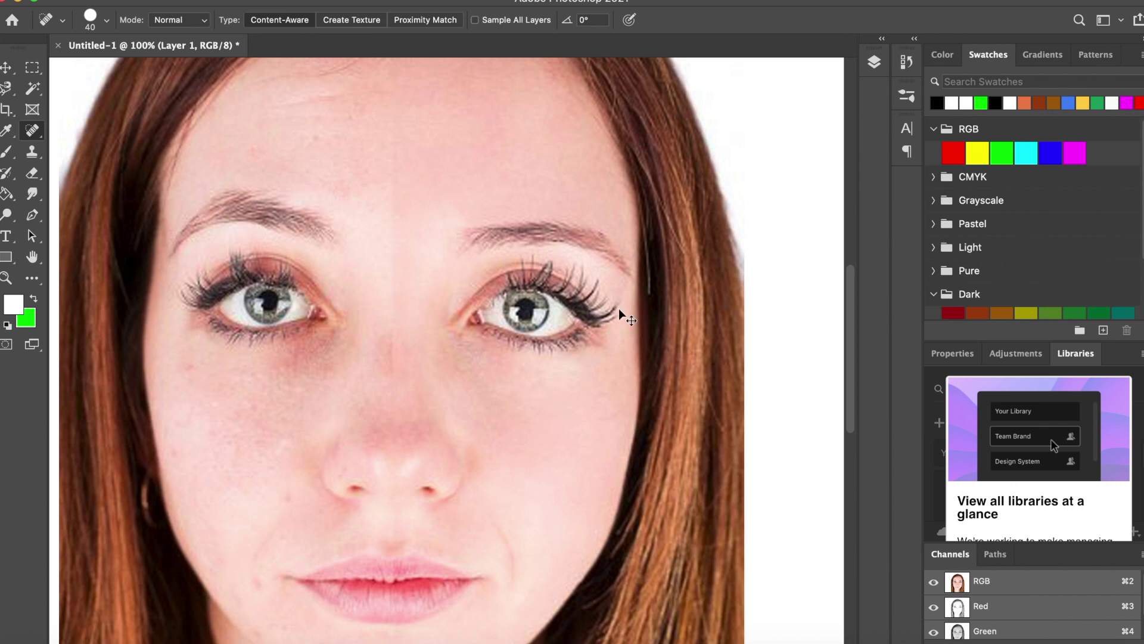
pyautogui.press('super+z')
pyautogui.press('super+z')
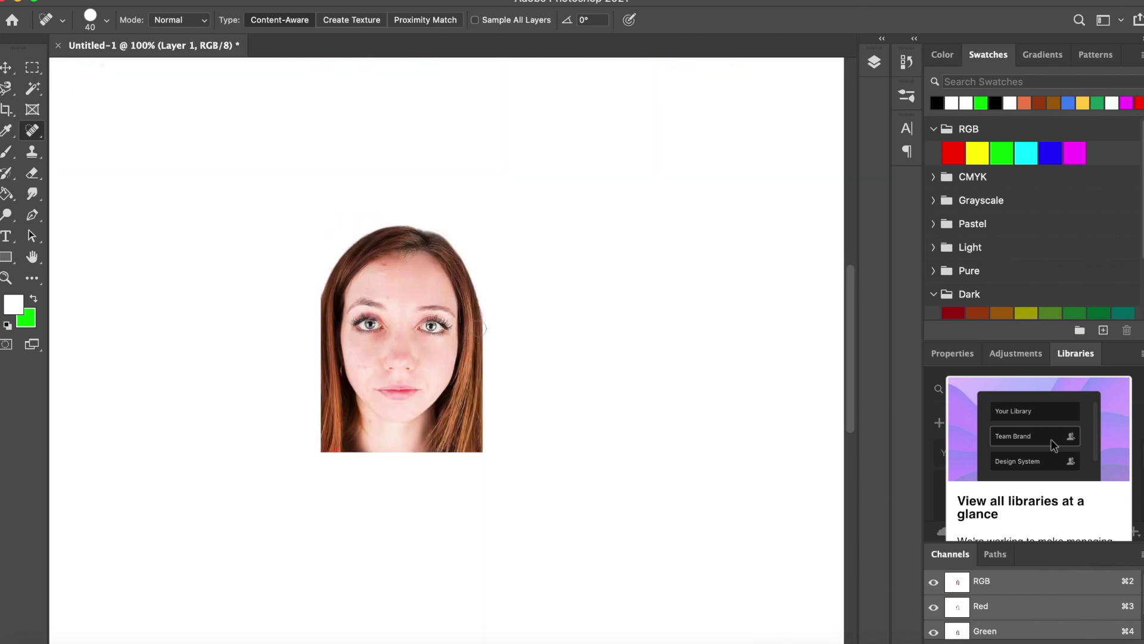
# Remove the blemish between the eyebrows with the Healing Brush, using clean skin right beside it as the source.
pyautogui.press('super+plus')
pyautogui.press('super+plus')
pyautogui.press('super+plus')
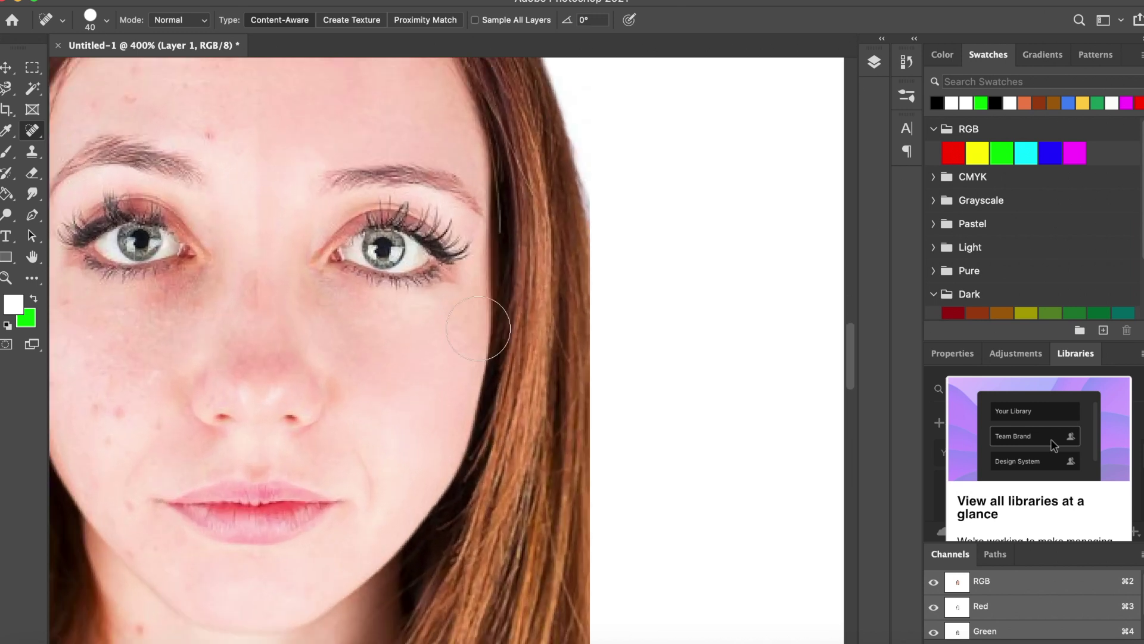
pyautogui.hscroll(-5, 478, 329)
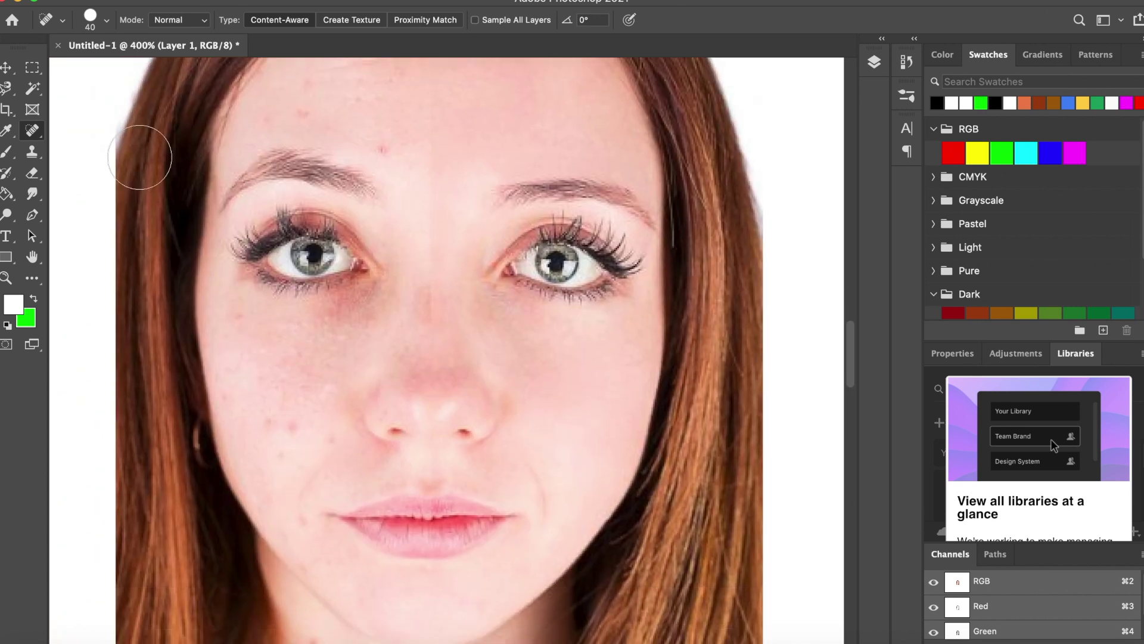
pyautogui.rightClick(37, 133)
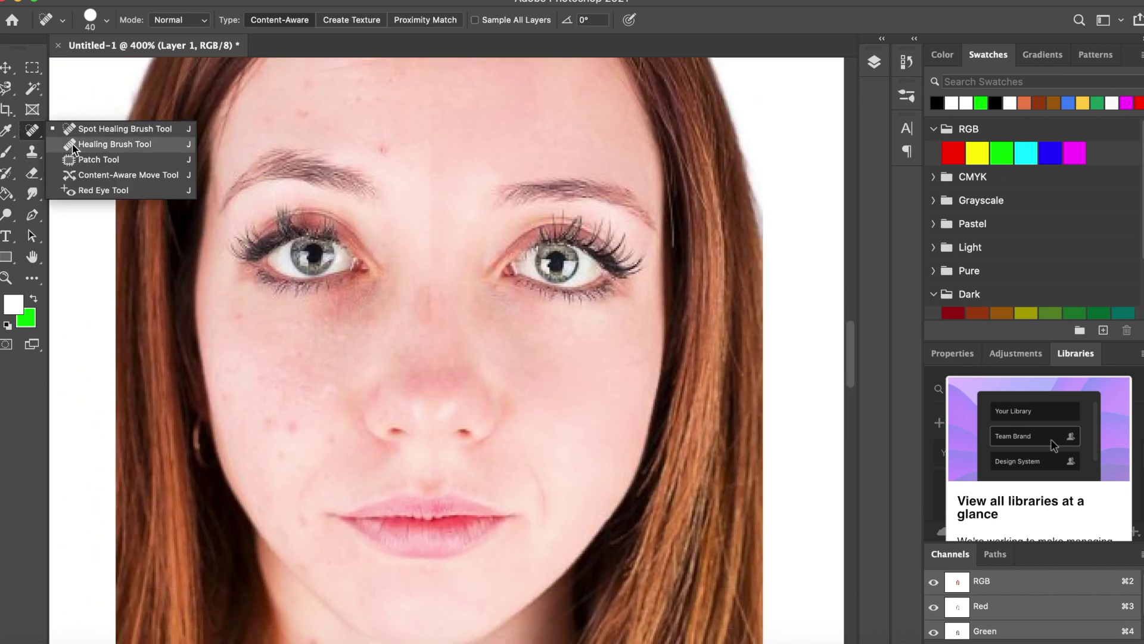
pyautogui.click(73, 145)
pyautogui.click(381, 149)
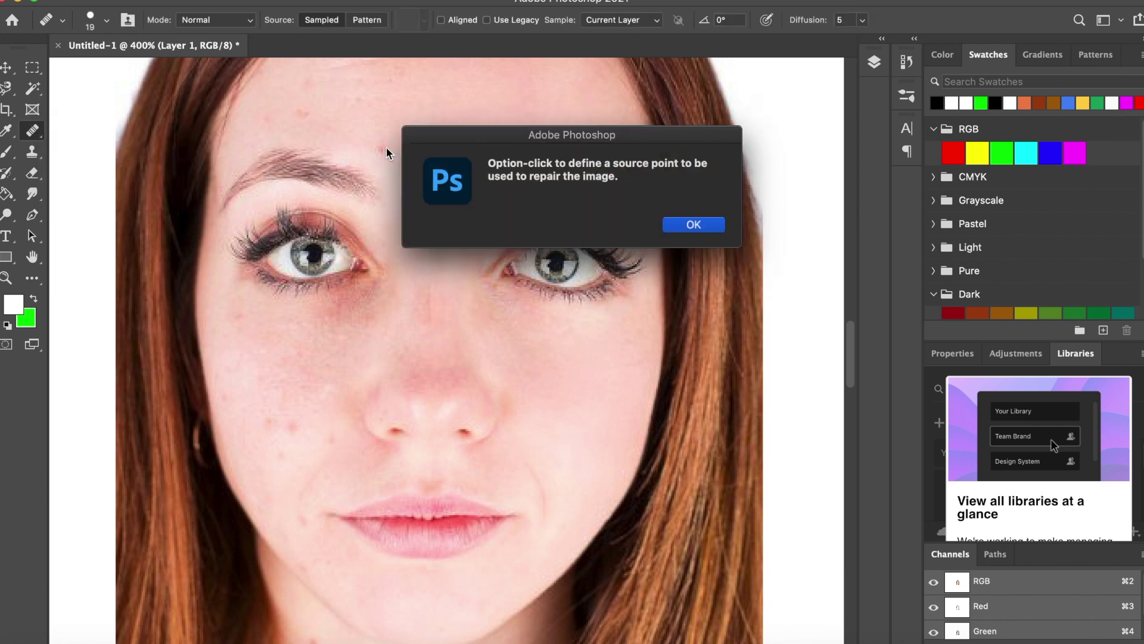
pyautogui.click(691, 224)
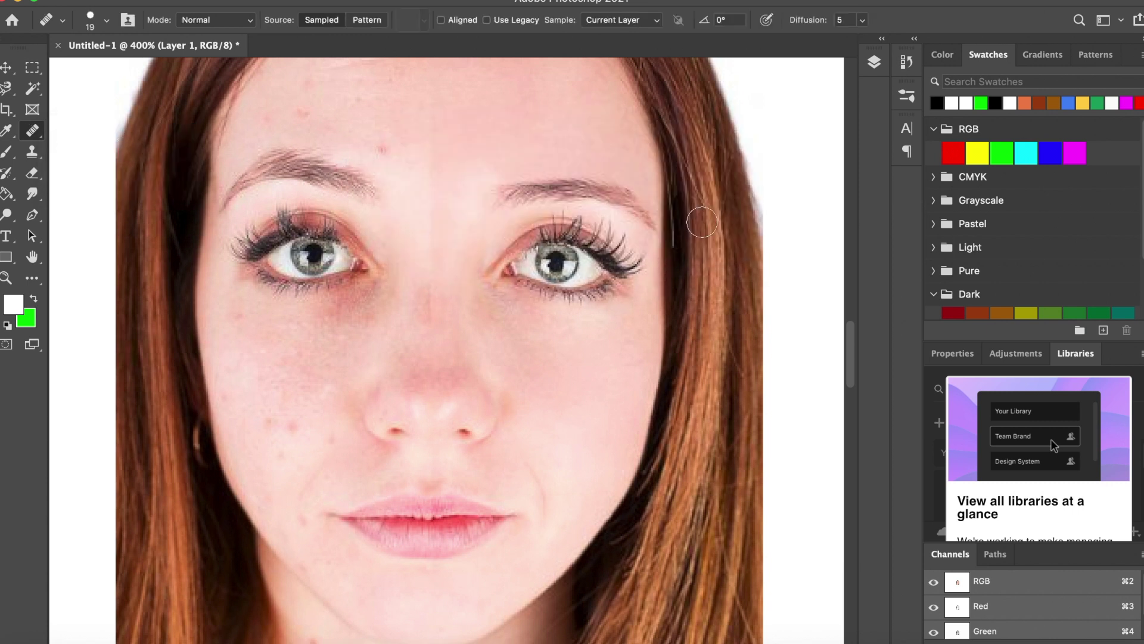
pyautogui.keyDown('alt'); pyautogui.click(410, 154); pyautogui.keyUp('alt')
pyautogui.click(386, 150)
# Heal the small forehead blemishes above the eyebrow with the Healing Brush, sampling clean skin nearby.
pyautogui.keyDown('alt'); pyautogui.click(330, 130); pyautogui.keyUp('alt')
pyautogui.click(289, 89)
pyautogui.click(255, 82)
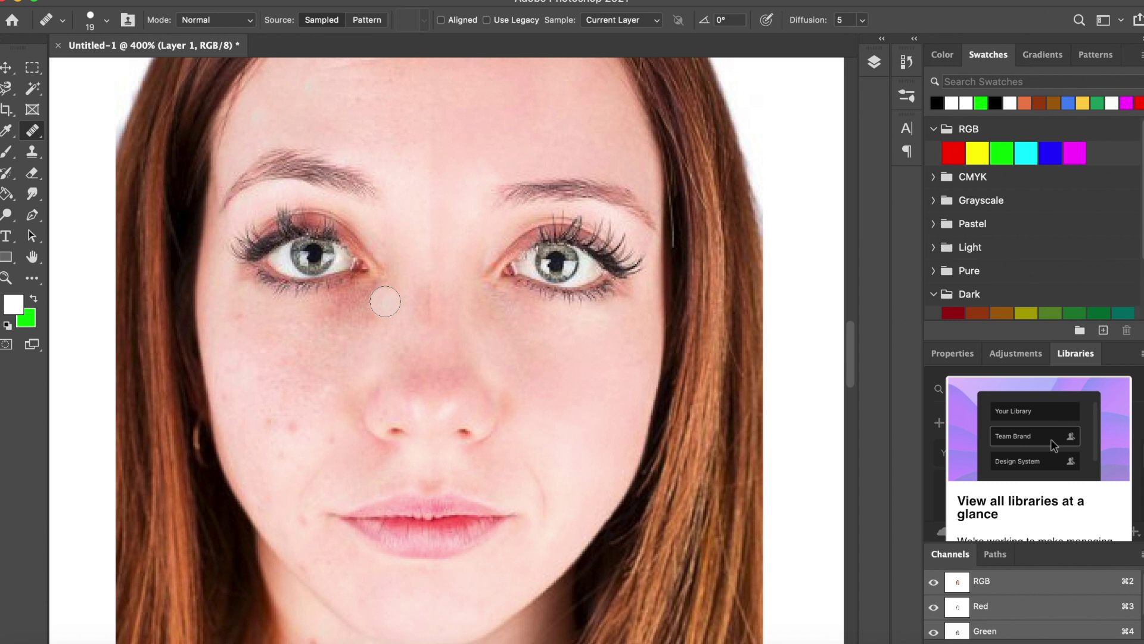
# Outline the pair of cheek spots with the Patch Tool and replace them with the clean skin just below.
pyautogui.rightClick(39, 142)
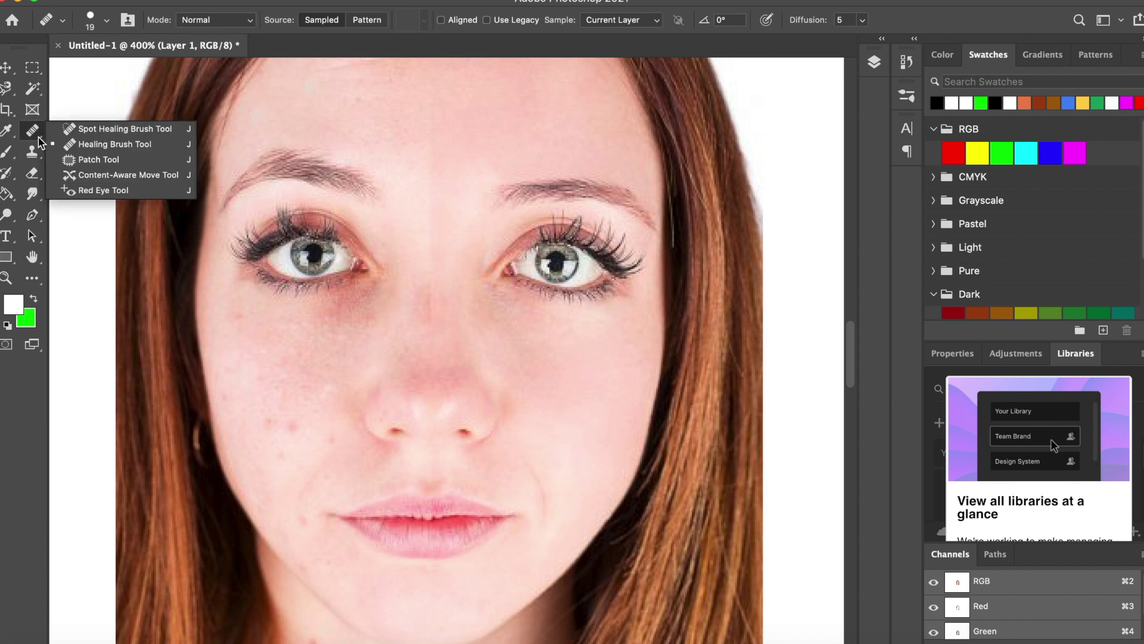
pyautogui.click(101, 160)
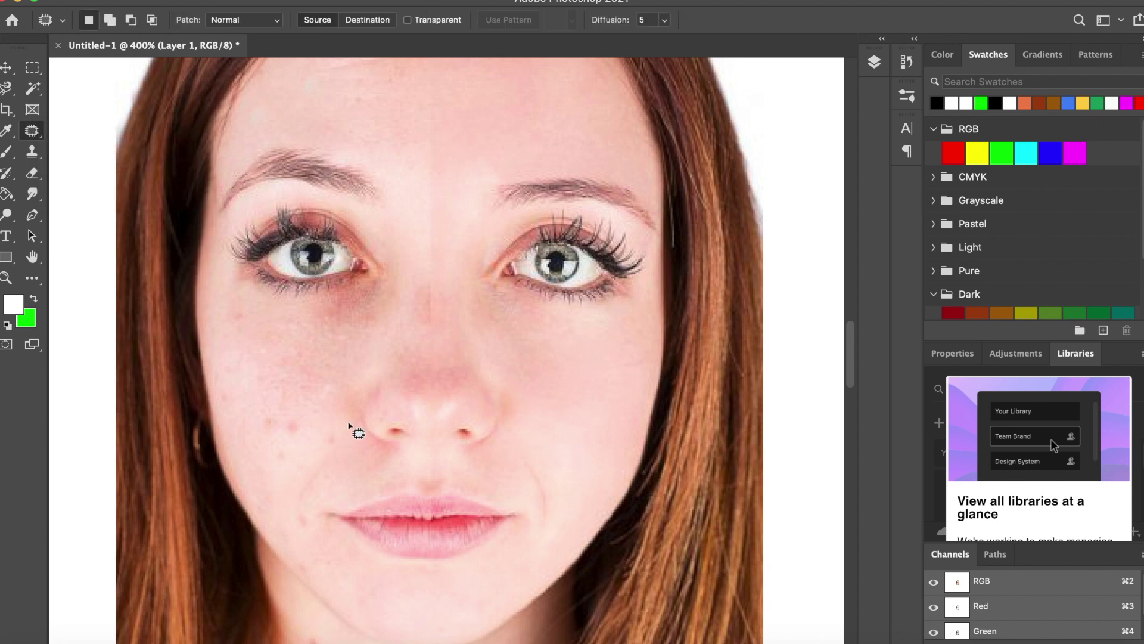
pyautogui.scroll(-4, 355, 375)
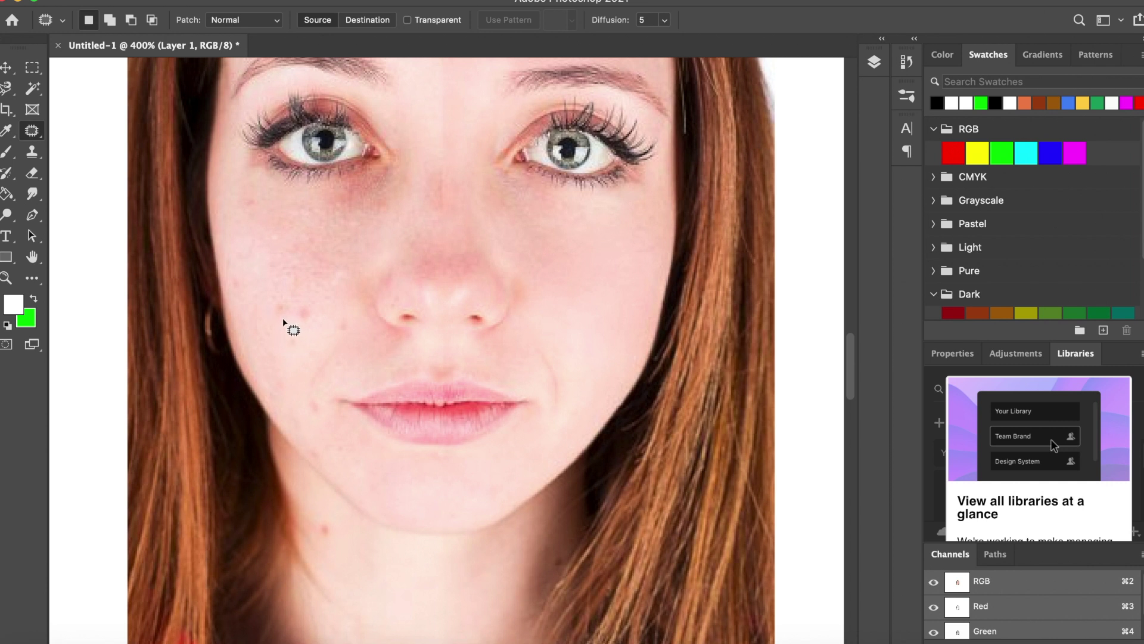
pyautogui.moveTo(288, 316)
pyautogui.mouseDown()
pyautogui.moveTo(276, 301)
pyautogui.moveTo(316, 309)
pyautogui.moveTo(311, 327)
pyautogui.moveTo(290, 321)
pyautogui.mouseUp()
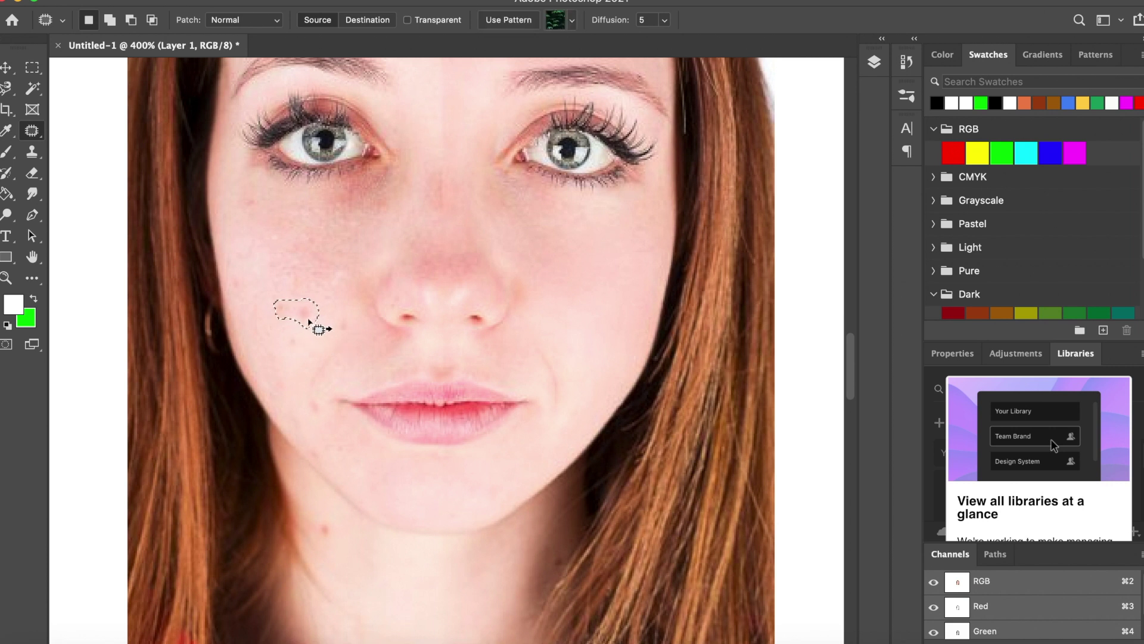
pyautogui.moveTo(311, 343)
pyautogui.mouseDown()
pyautogui.moveTo(308, 321)
pyautogui.moveTo(306, 360)
pyautogui.mouseUp()
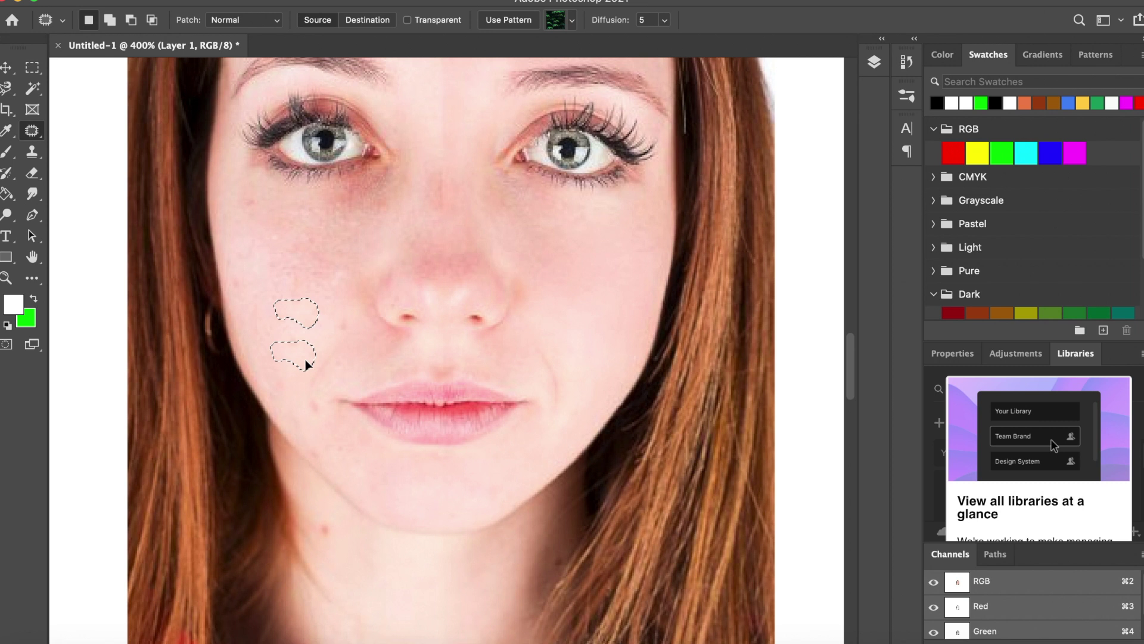
pyautogui.moveTo(305, 359); pyautogui.dragTo(306, 360)
pyautogui.click(308, 360)
# Patch the blemish beside the mouth corner and the one on the neck with clean skin, and clear the selection.
pyautogui.moveTo(309, 398)
pyautogui.mouseDown()
pyautogui.moveTo(306, 407)
pyautogui.moveTo(323, 409)
pyautogui.mouseUp()
pyautogui.moveTo(316, 338); pyautogui.dragTo(315, 336)
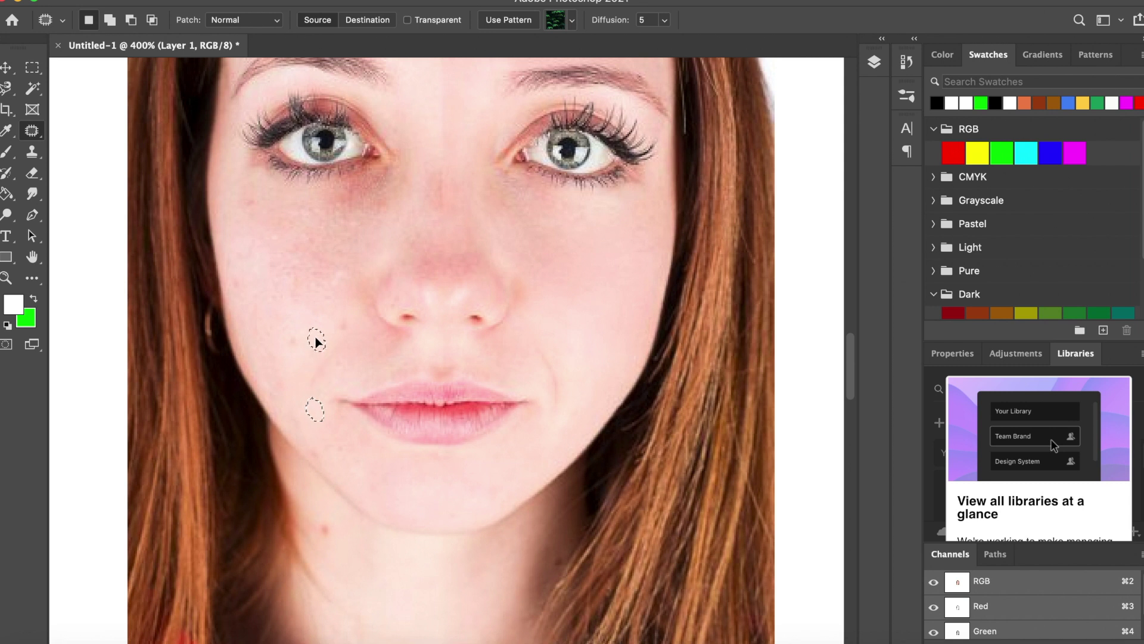
pyautogui.click(349, 534)
pyautogui.moveTo(337, 527)
pyautogui.mouseDown()
pyautogui.moveTo(321, 525)
pyautogui.moveTo(334, 536)
pyautogui.mouseUp()
pyautogui.moveTo(309, 417); pyautogui.dragTo(310, 418)
pyautogui.press('super+d')
pyautogui.moveTo(503, 302); pyautogui.dragTo(472, 478)
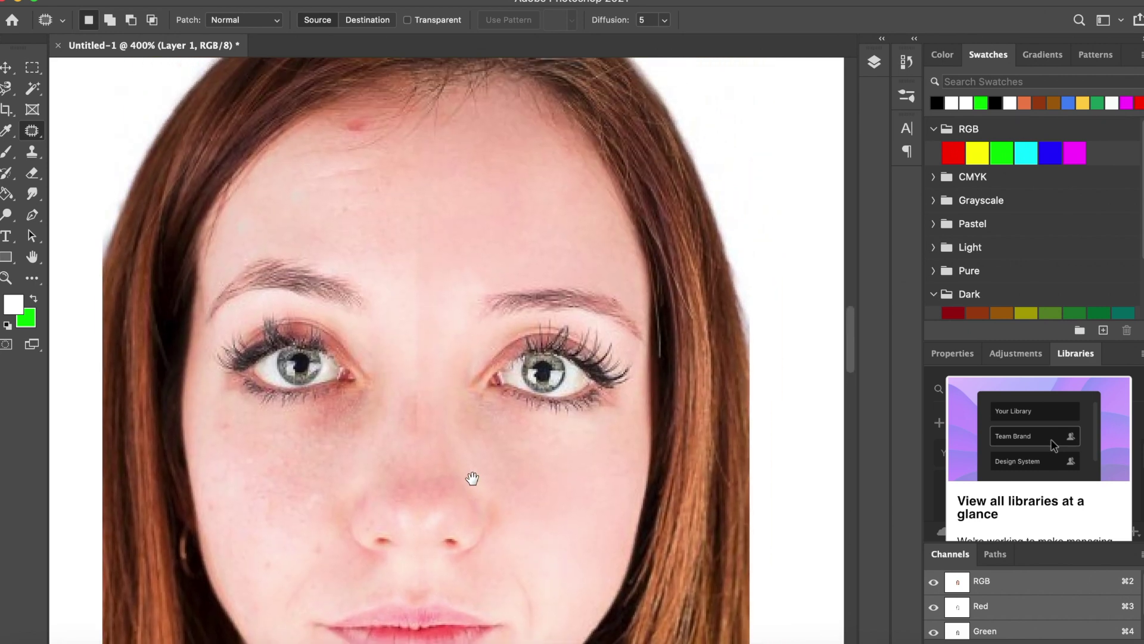